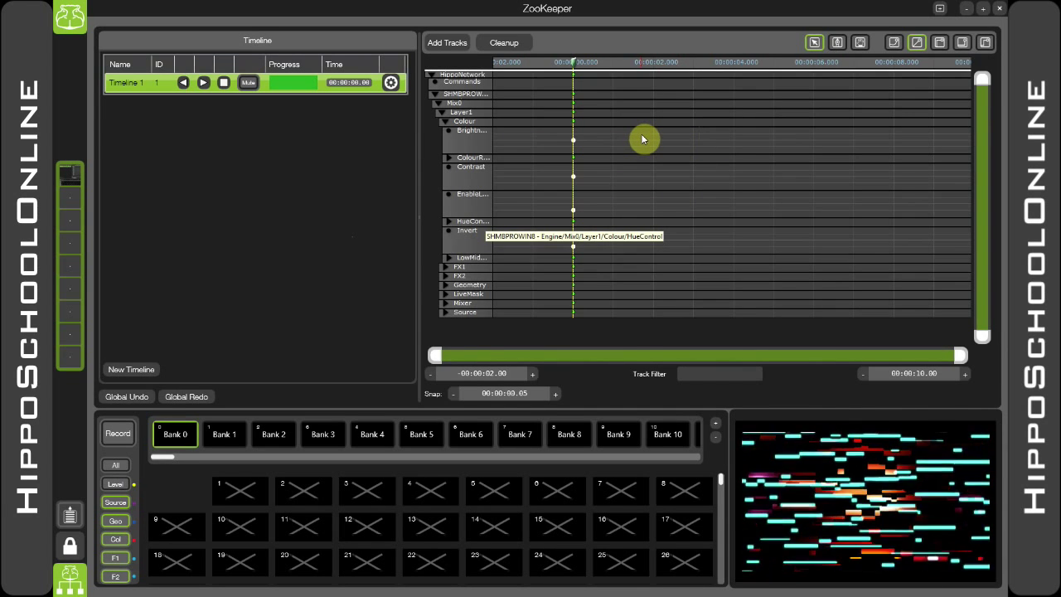
Loop layer 1's clip in Mixes, set red and blue to -1 and zoom to 200
left_click(69, 17)
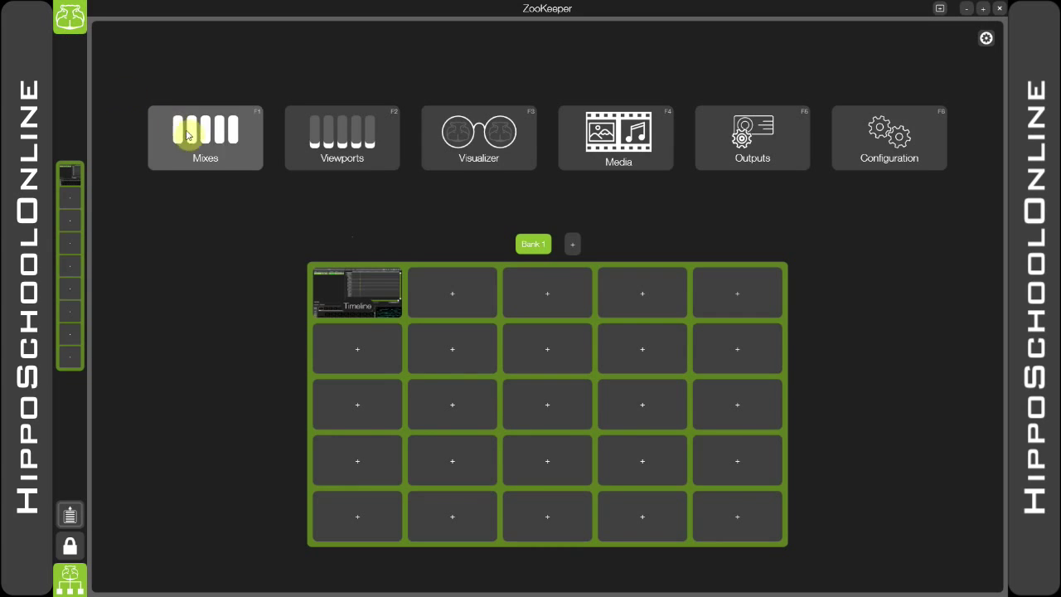
left_click(213, 140)
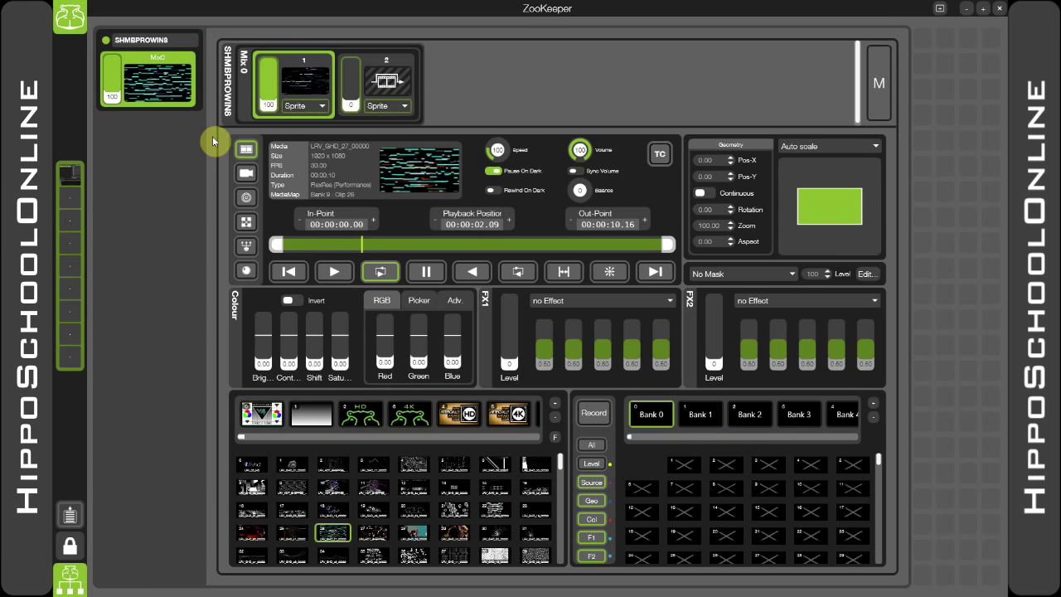
left_click(378, 269)
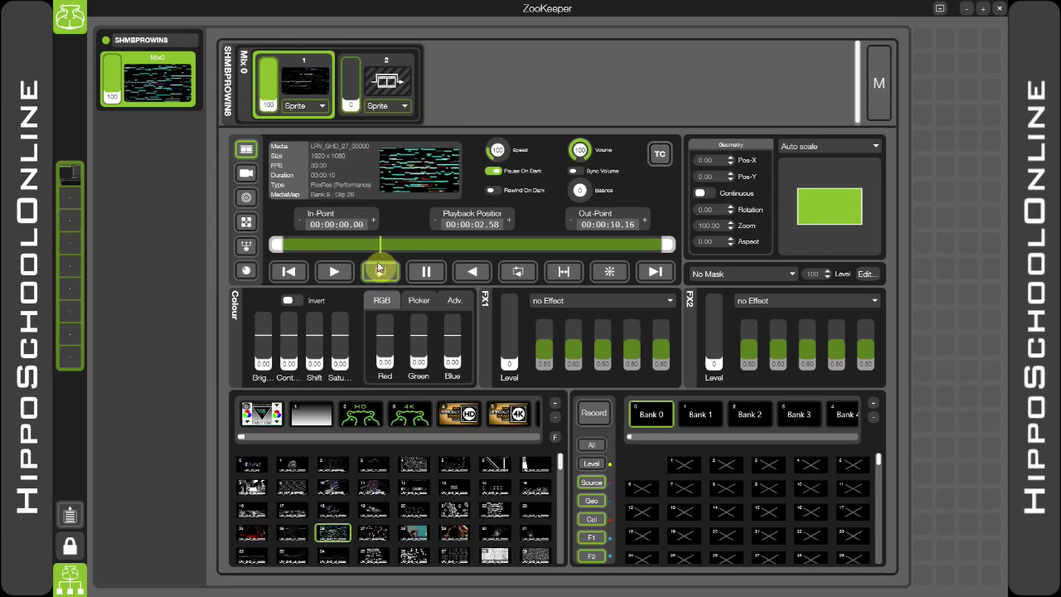
left_click_drag(388, 335, 406, 396)
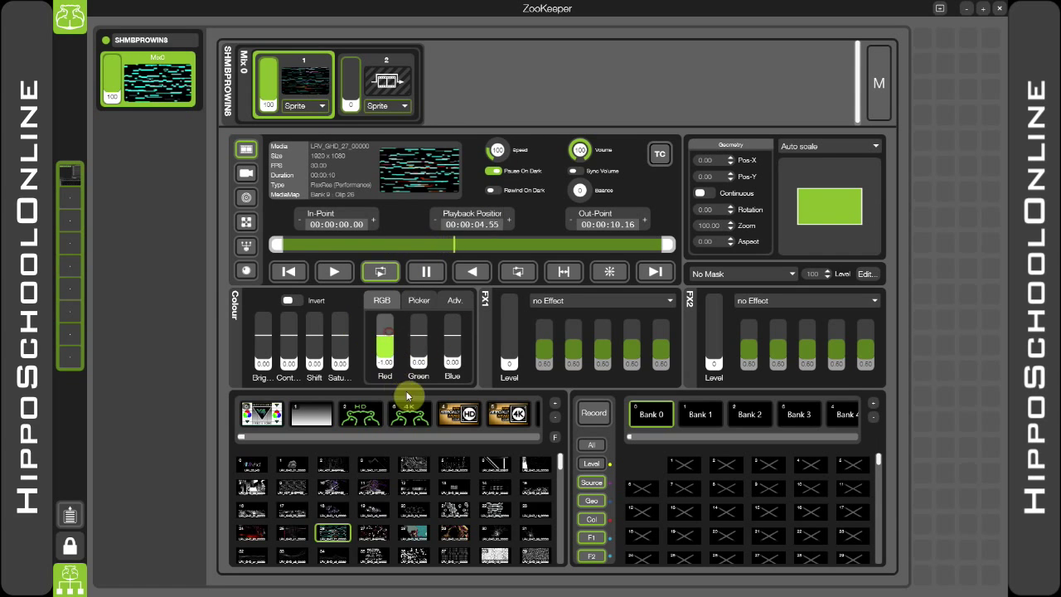
left_click_drag(450, 338, 450, 379)
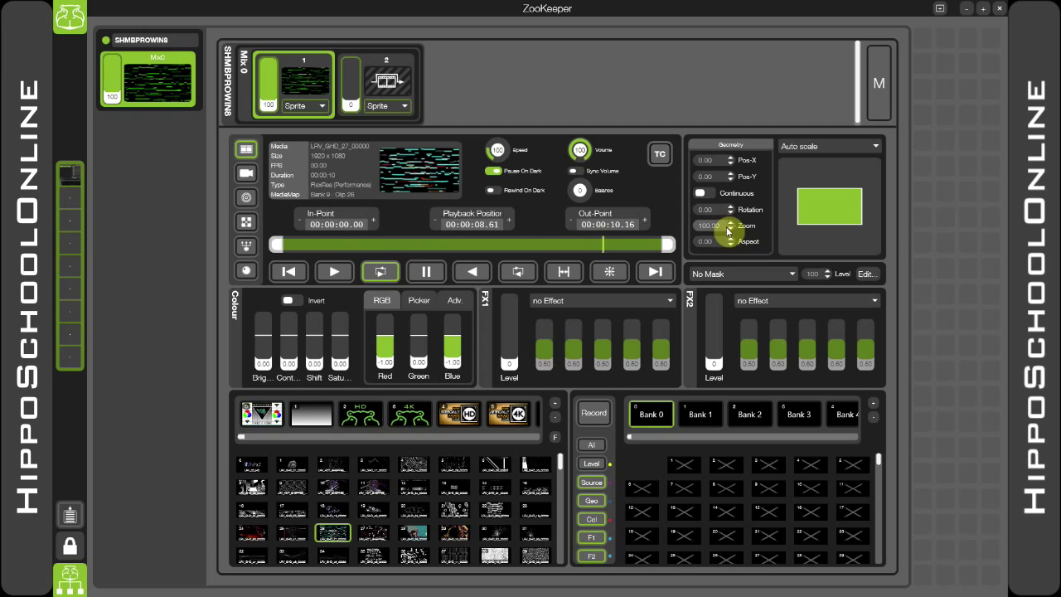
left_click_drag(728, 232, 722, 157)
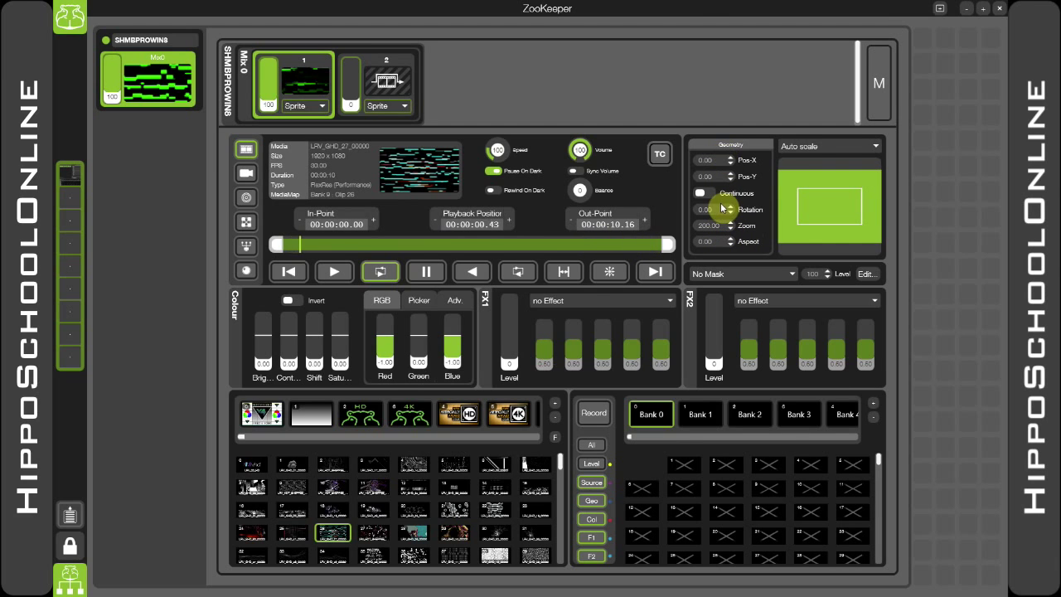
Apply the LED effect in FX1 and raise its level to 100
left_click(587, 303)
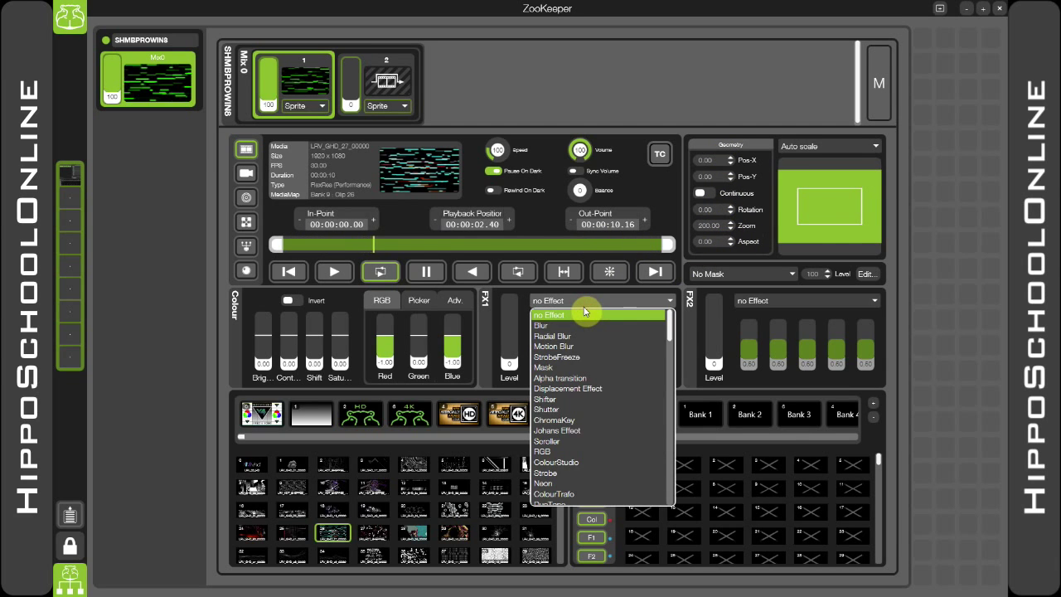
scroll(586, 315, "down", 5)
left_click(586, 316)
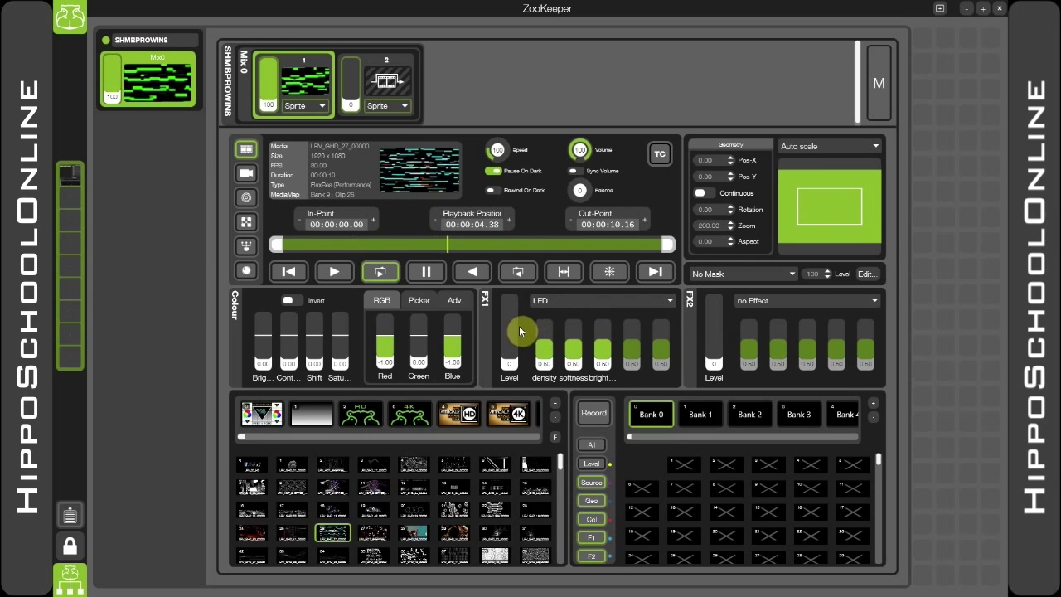
left_click_drag(519, 331, 516, 228)
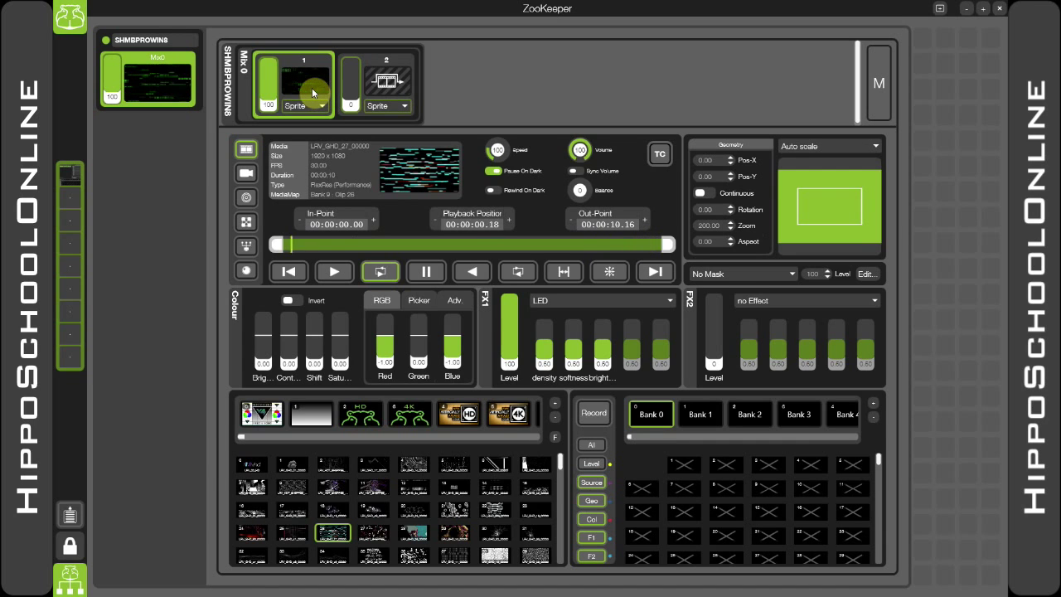
Open Timeline 1's track editor with the Layer1 Colour tracks from the sidebar
left_click(71, 176)
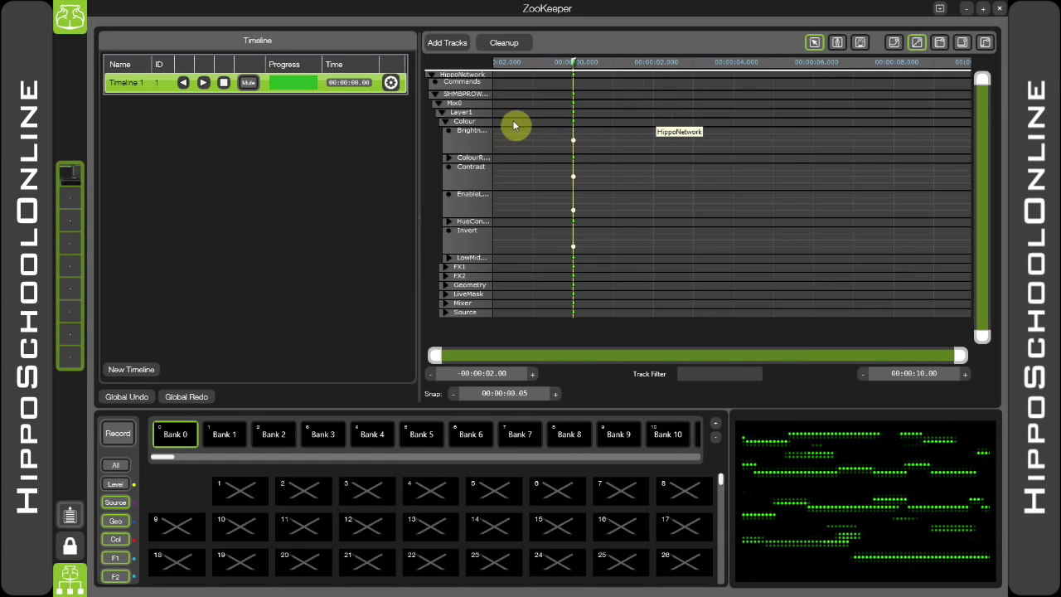
Insert current layer values as fading keyframes at 2 s, then play Timeline 1
right_click(656, 119)
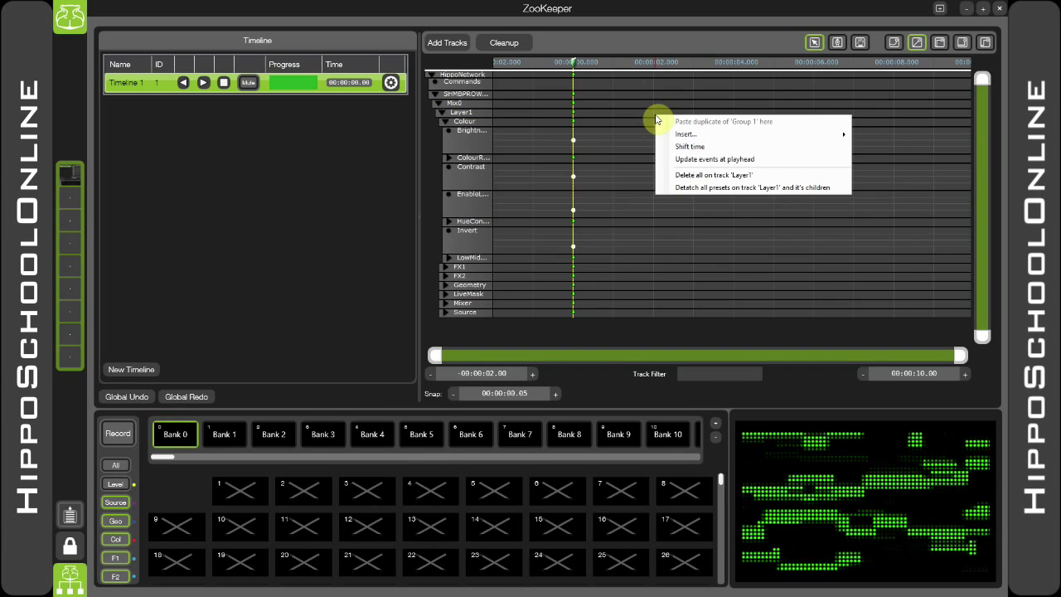
mouse_move(712, 134)
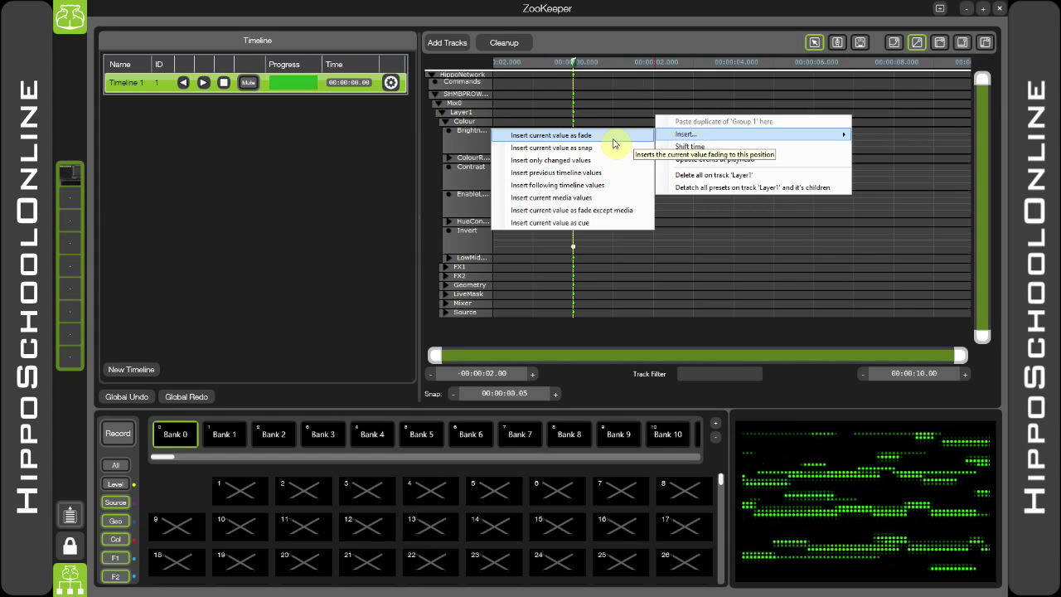
left_click(613, 144)
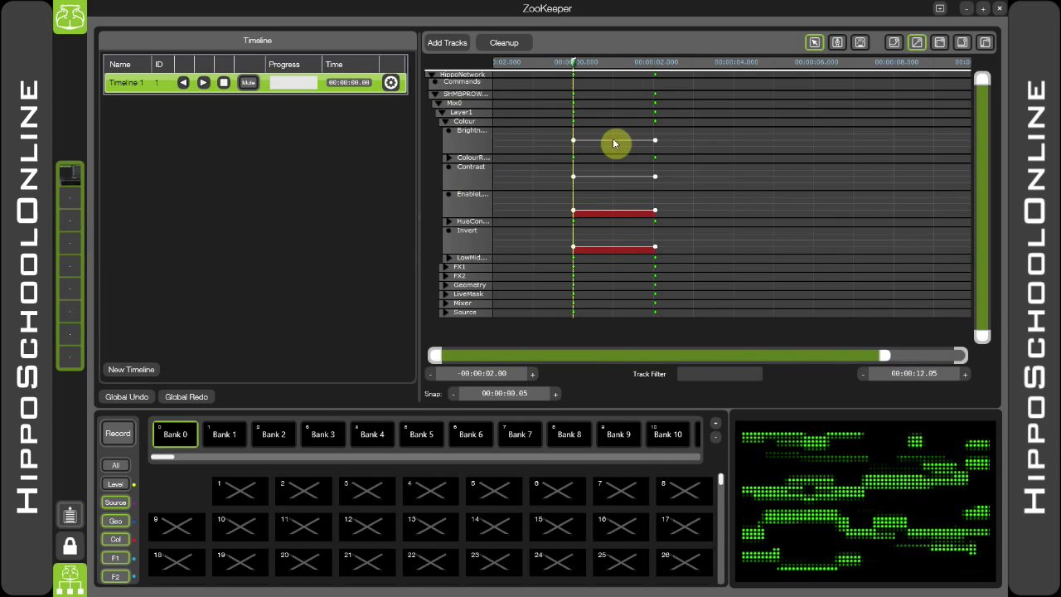
left_click(203, 84)
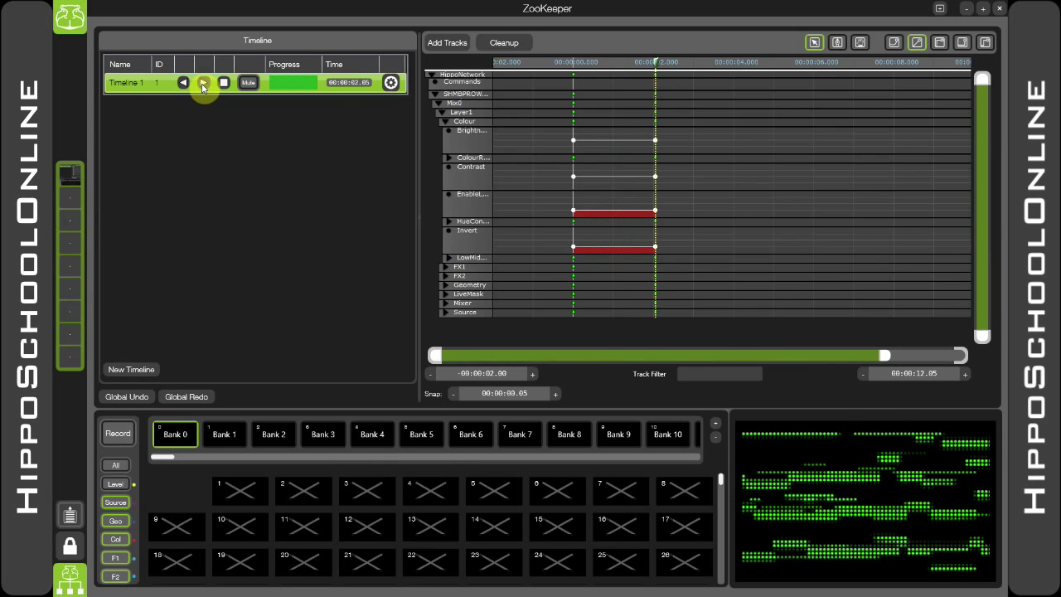
left_click(126, 398)
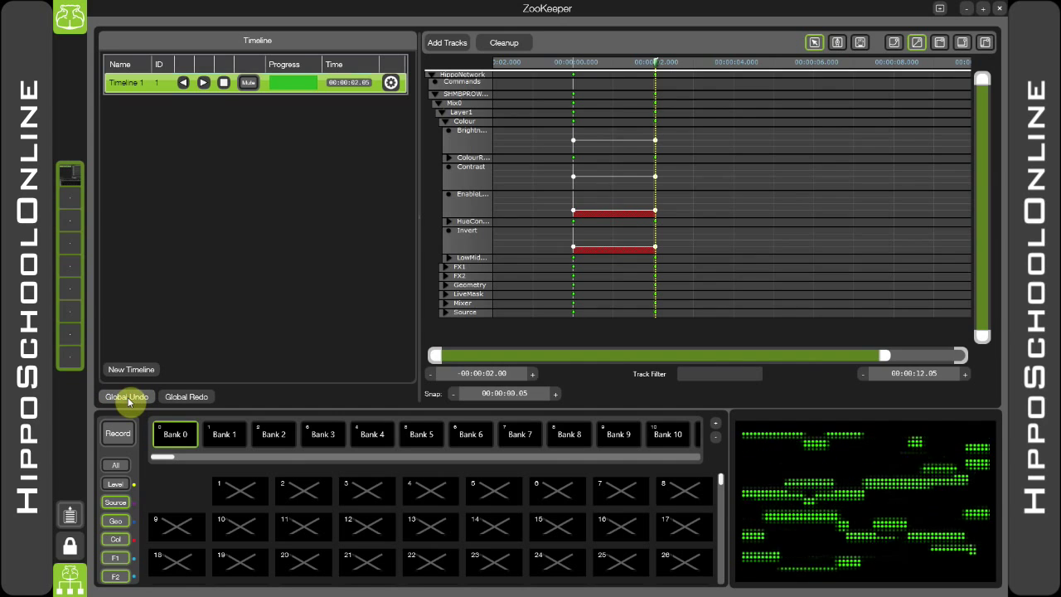
Undo the fade keyframes and insert current values as snapping keyframes at 2 s
left_click(127, 397)
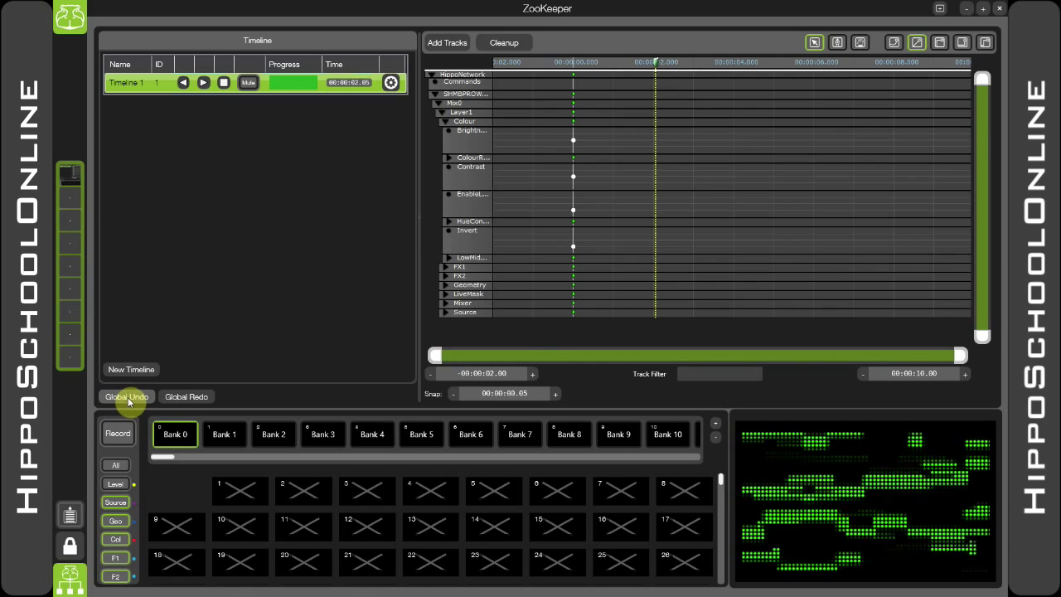
right_click(656, 119)
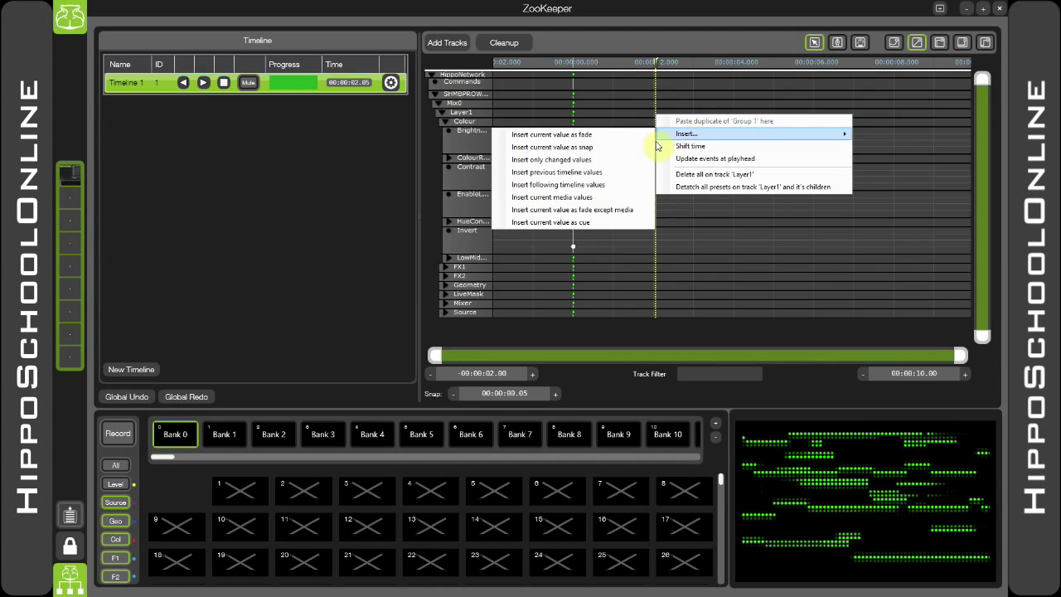
left_click(601, 150)
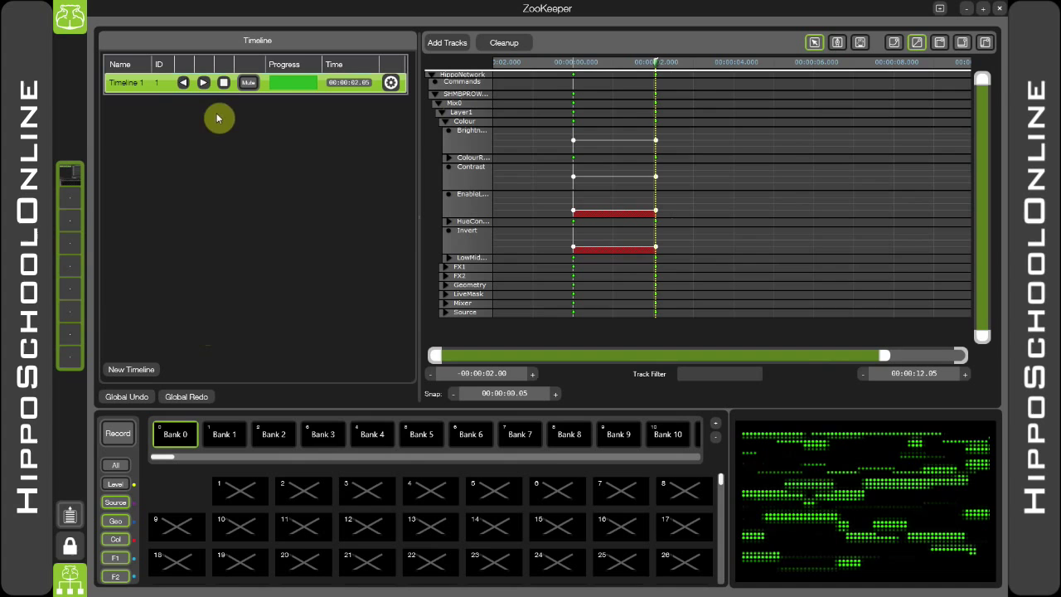
Rewind and play Timeline 1 to preview the snap, then undo it
left_click(183, 83)
left_click(203, 83)
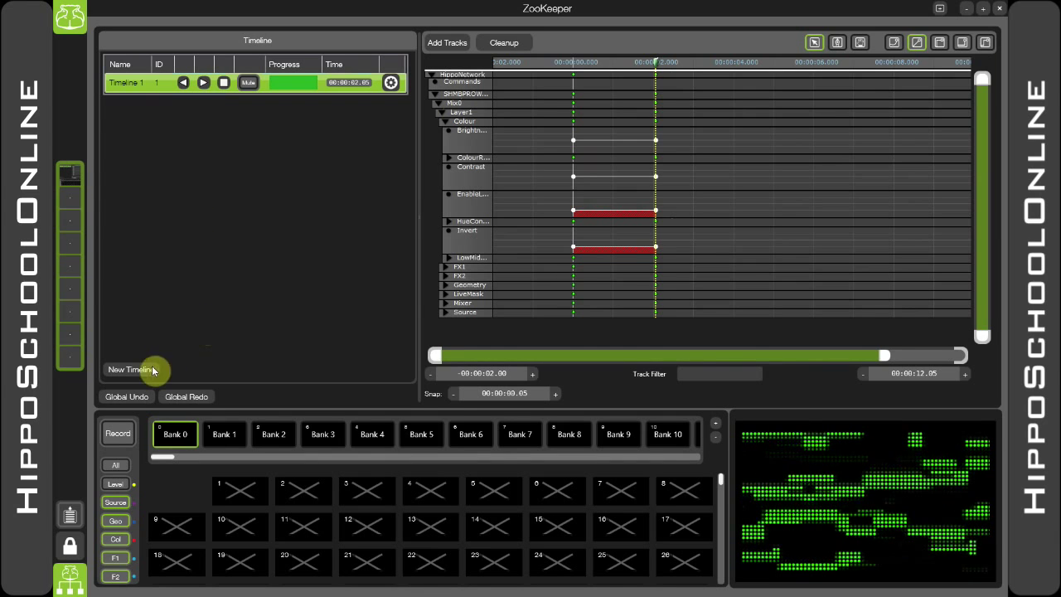
left_click(133, 397)
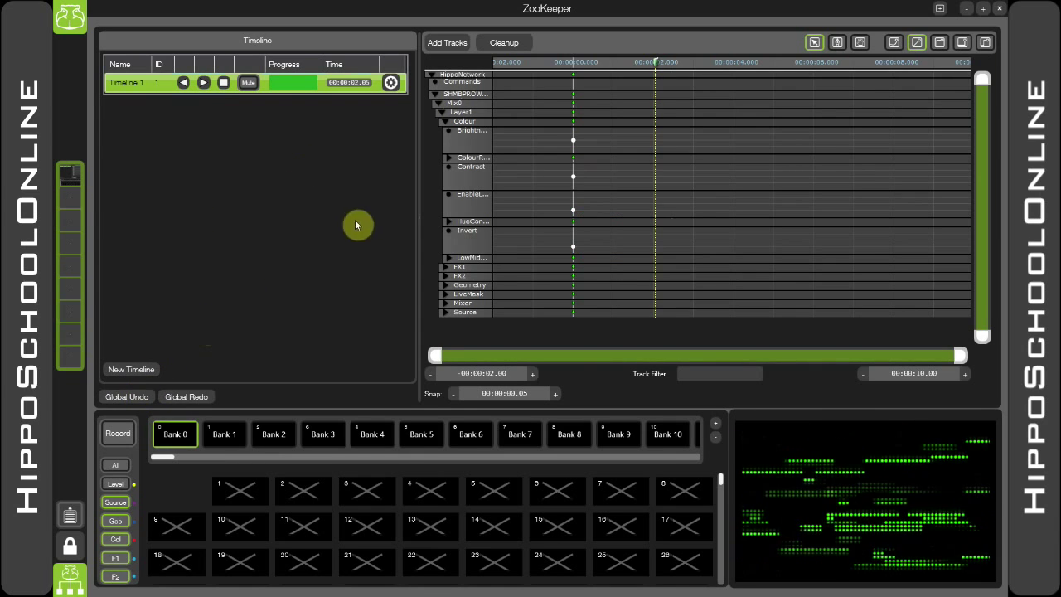
Rewind, insert keyframes for only the changed values at 2 s, and play Timeline 1
left_click(183, 82)
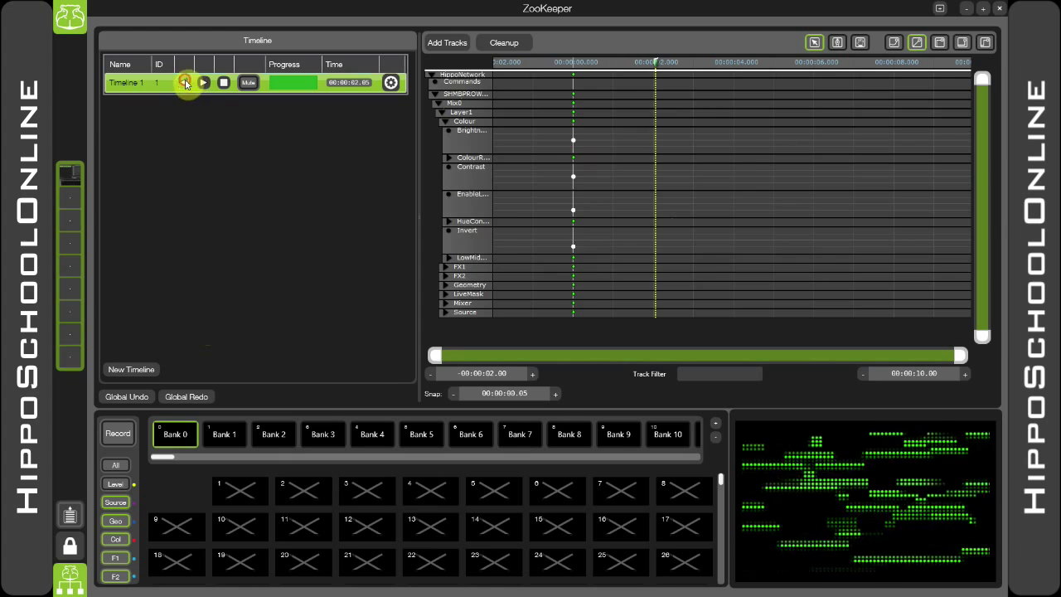
right_click(653, 120)
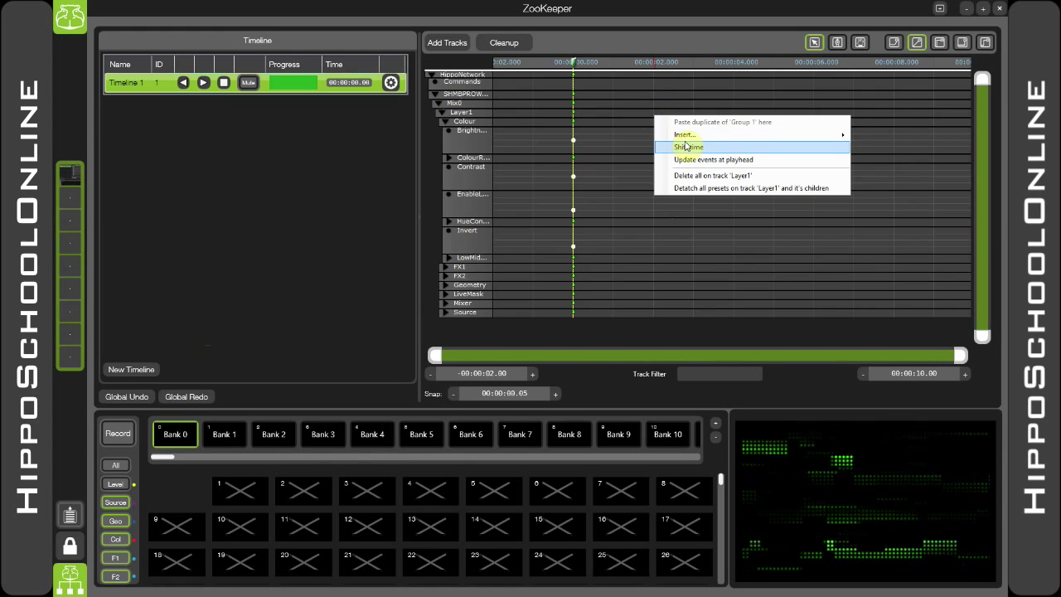
mouse_move(750, 134)
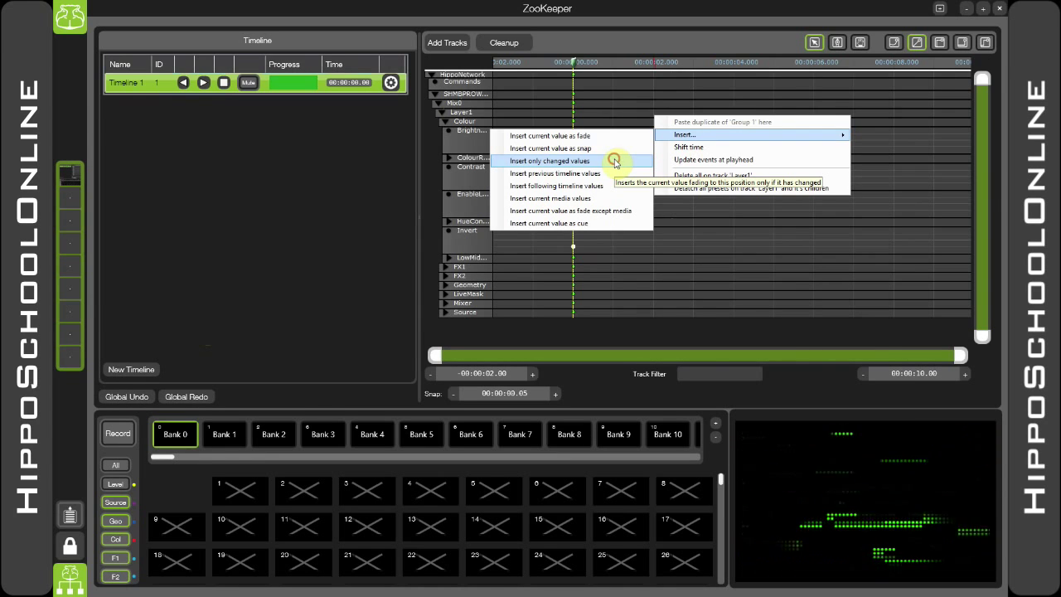
left_click(615, 162)
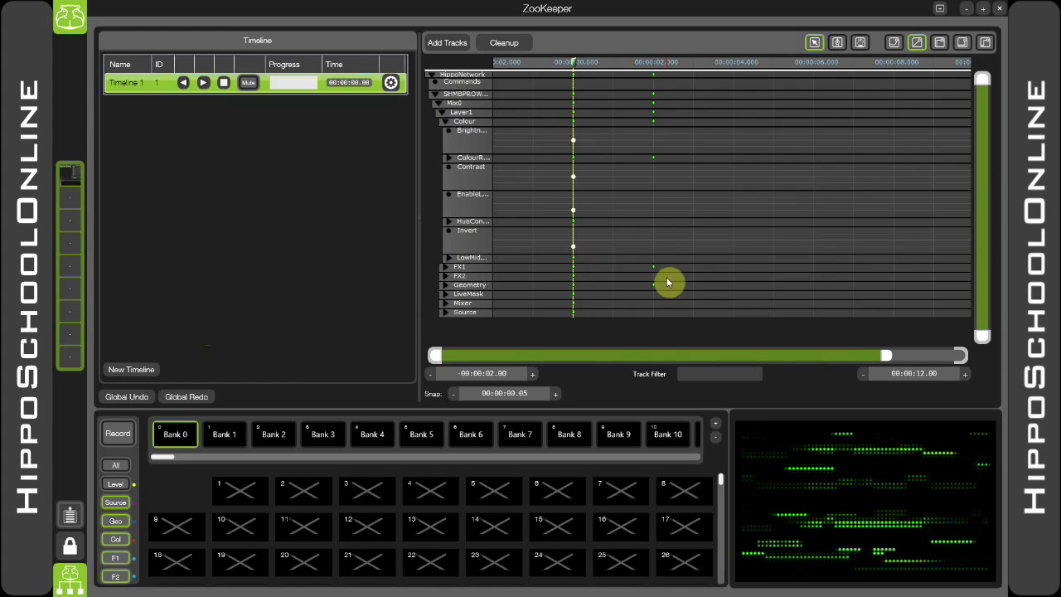
left_click(203, 83)
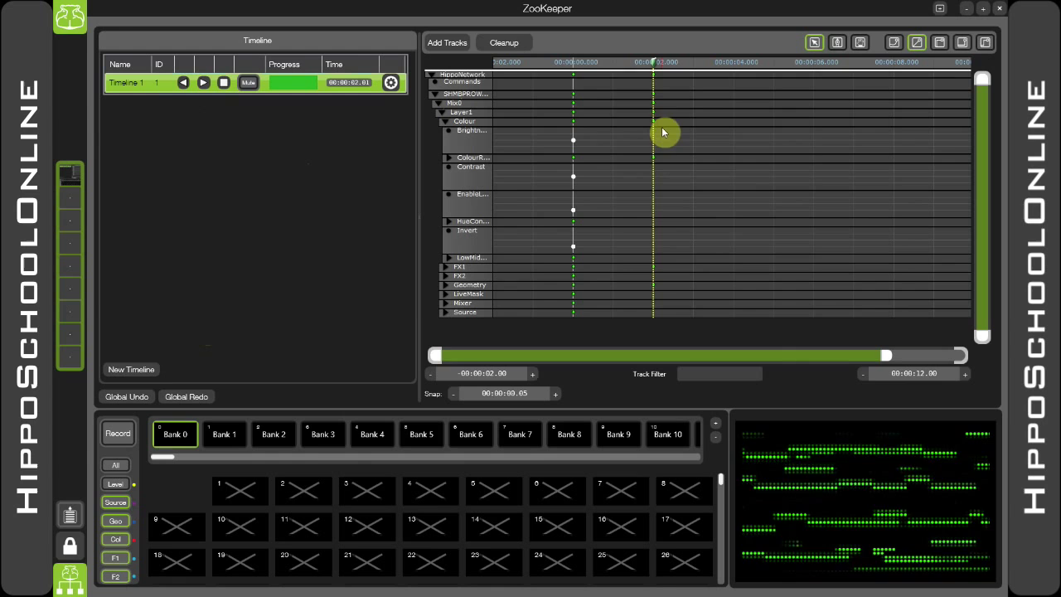
Undo the changed-values keyframes and rewind Timeline 1 to the start
left_click(117, 398)
left_click(117, 398)
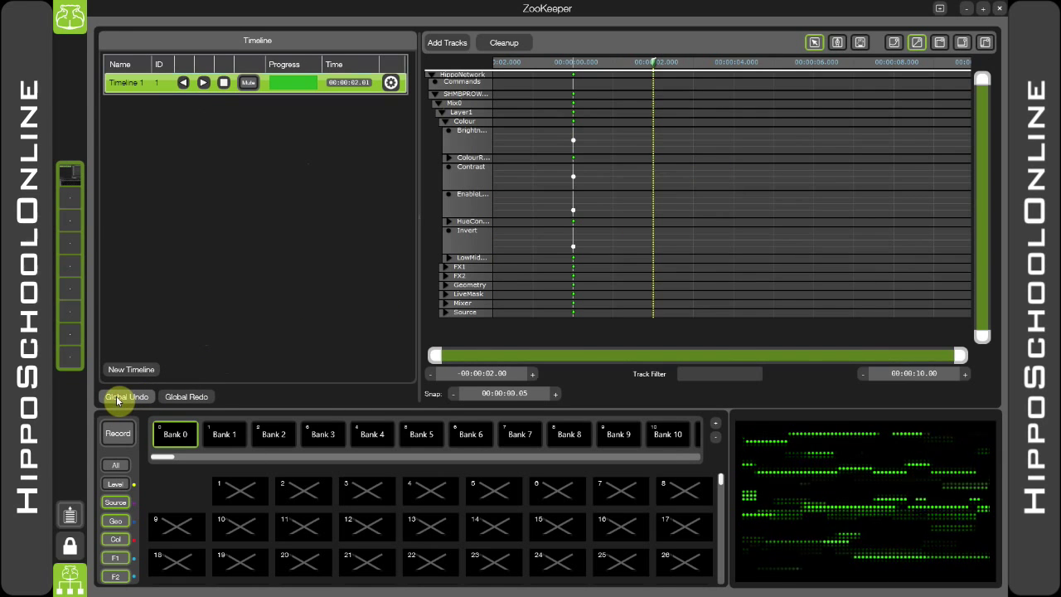
left_click(183, 83)
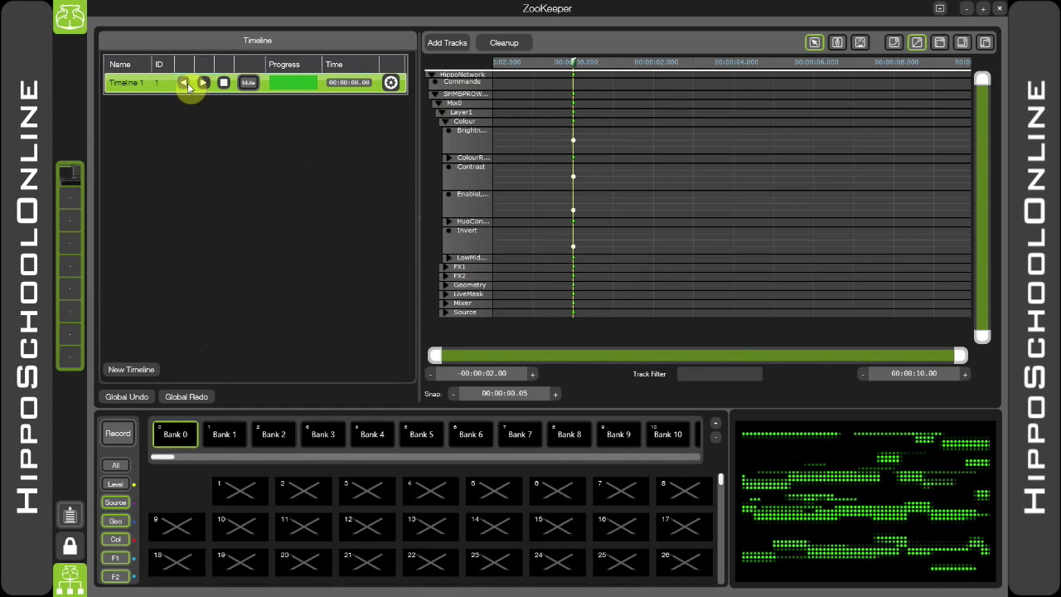
Insert current values as snapping keyframes on the Colour track and play Timeline 1
right_click(657, 126)
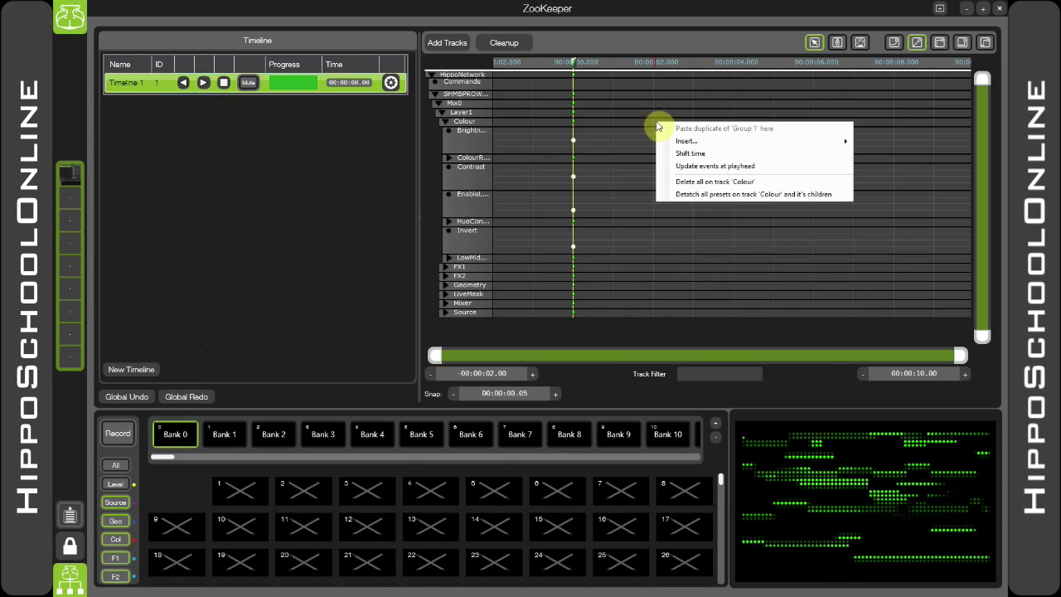
mouse_move(750, 141)
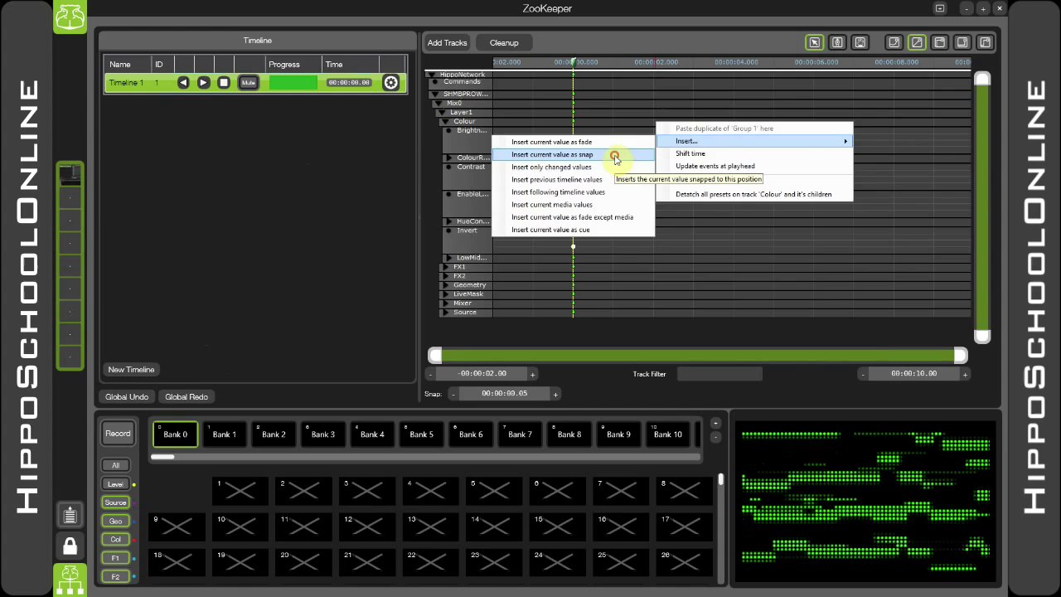
left_click(614, 157)
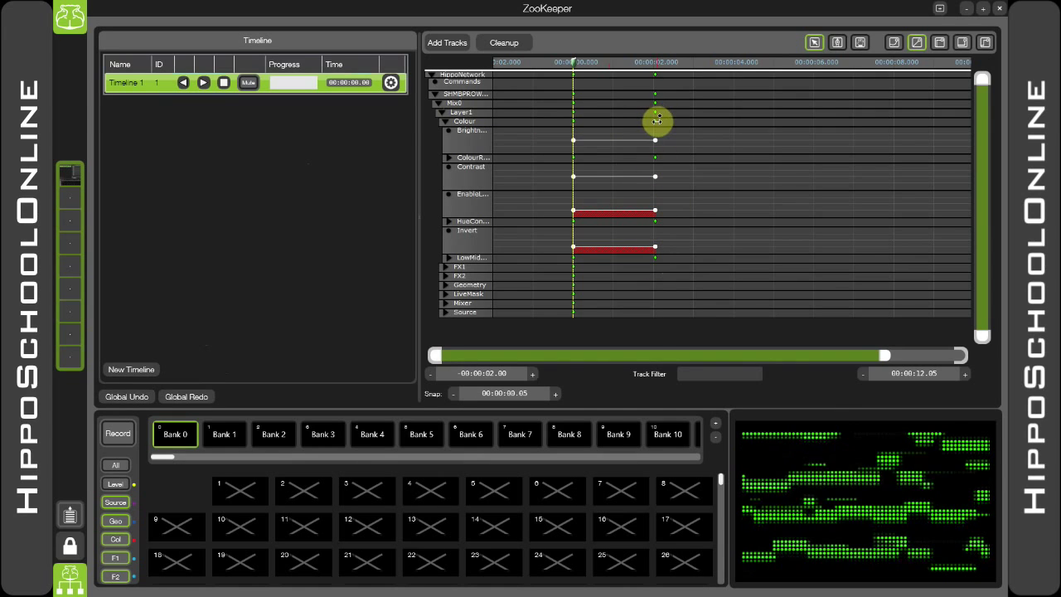
left_click(205, 84)
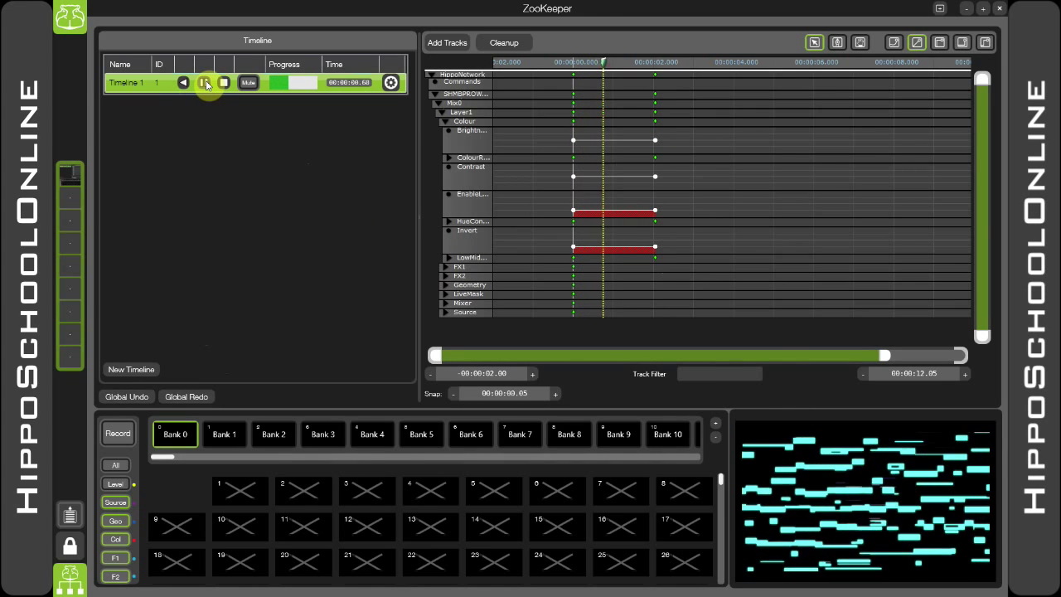